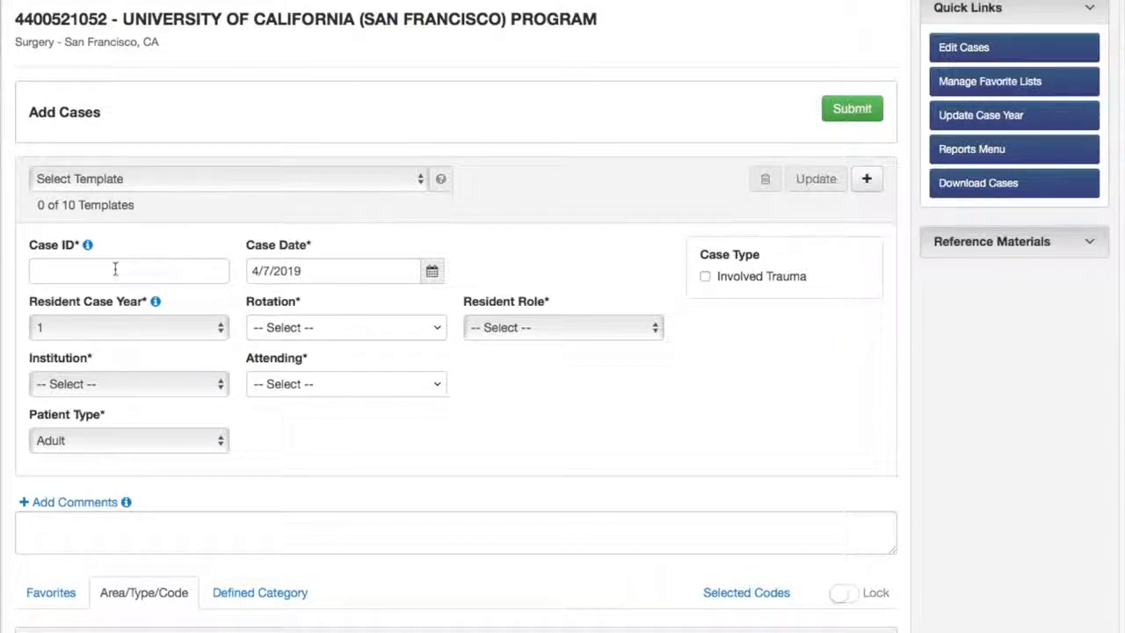
Enter 001 as the case ID
click(115, 269)
text(001)
click(214, 240)
Set the rotation to UC LTU by filtering the rotation list with LTU
click(424, 335)
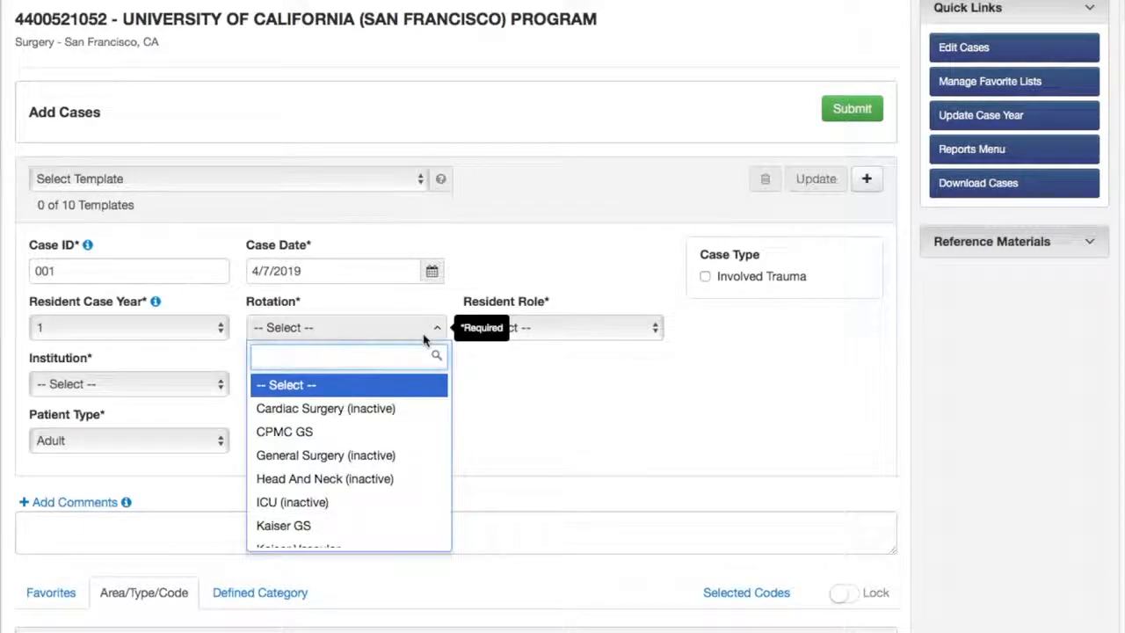
text(LTU)
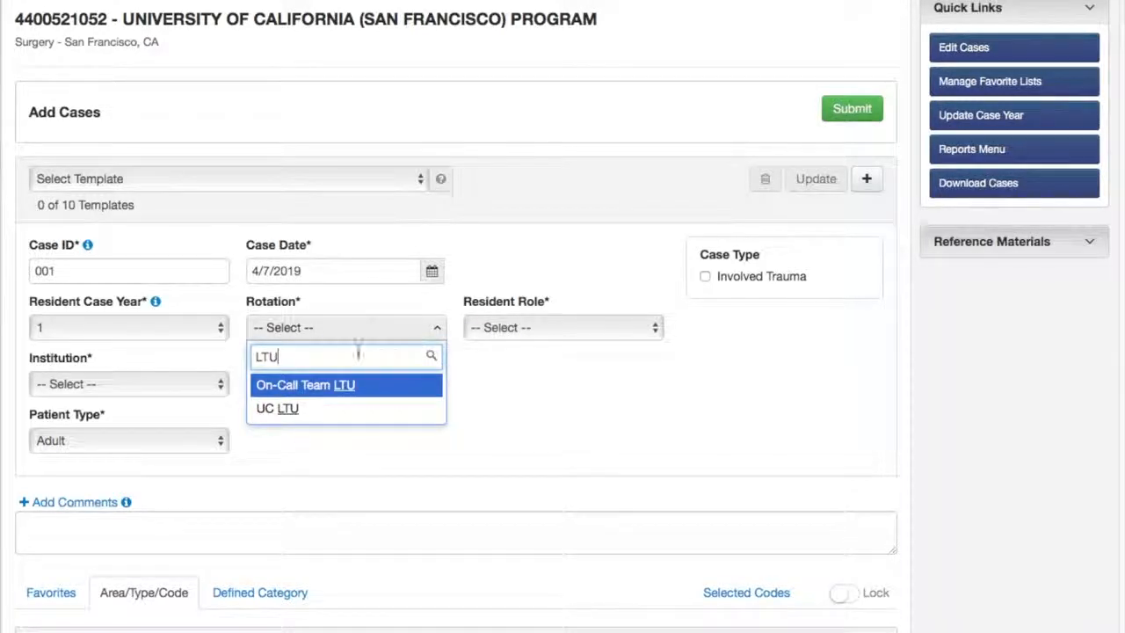
click(323, 410)
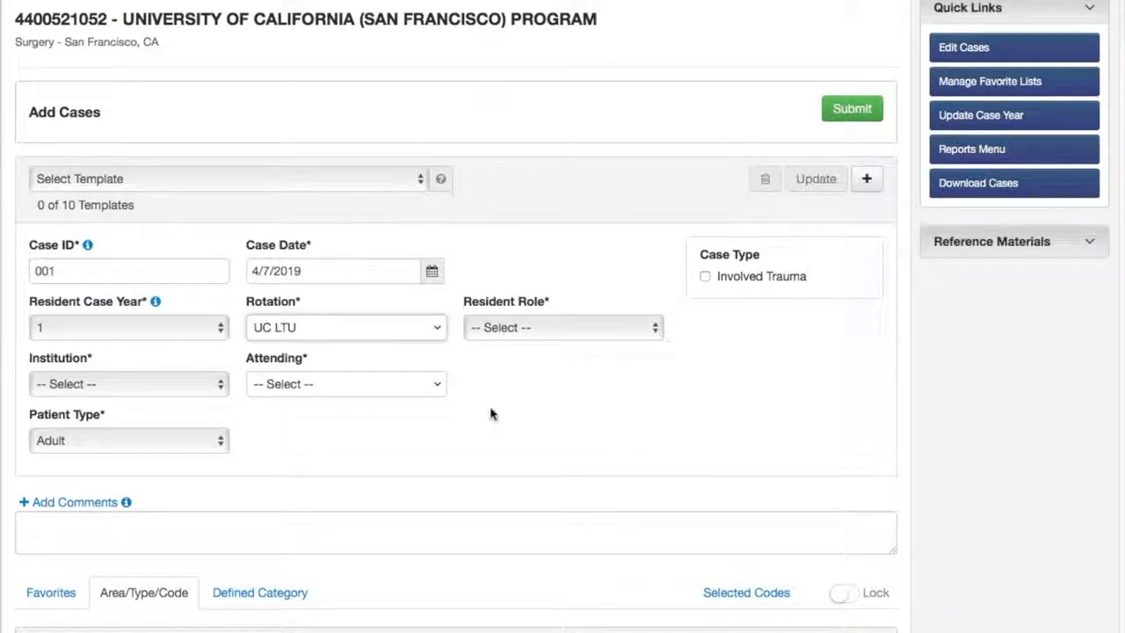
Set the institution to UCSF Moffitt Long Hospital
click(623, 334)
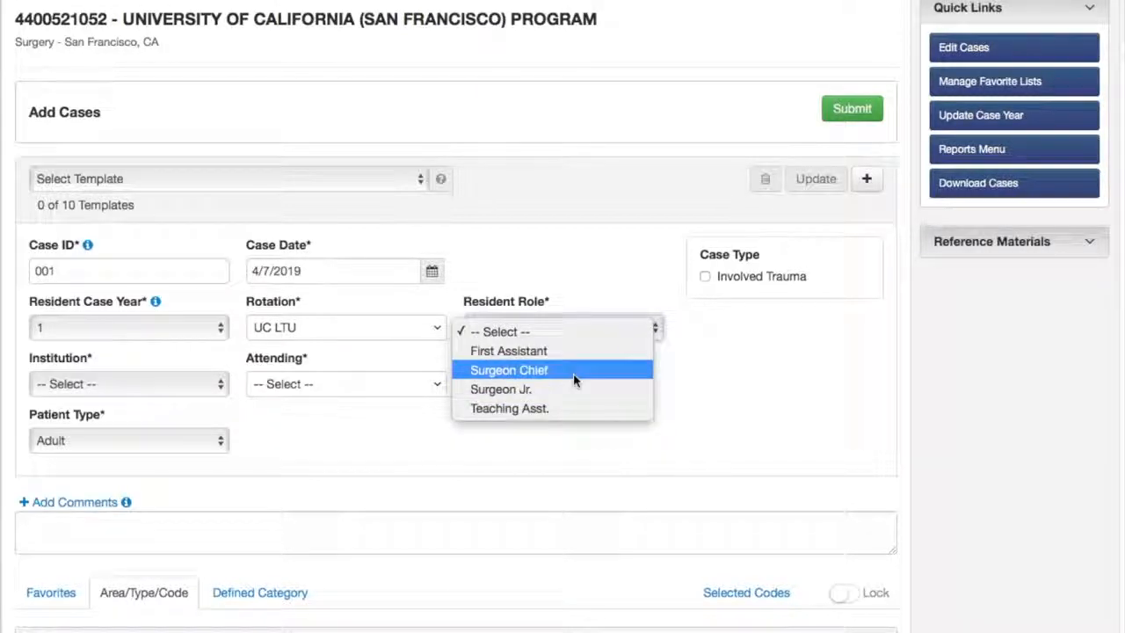
click(883, 396)
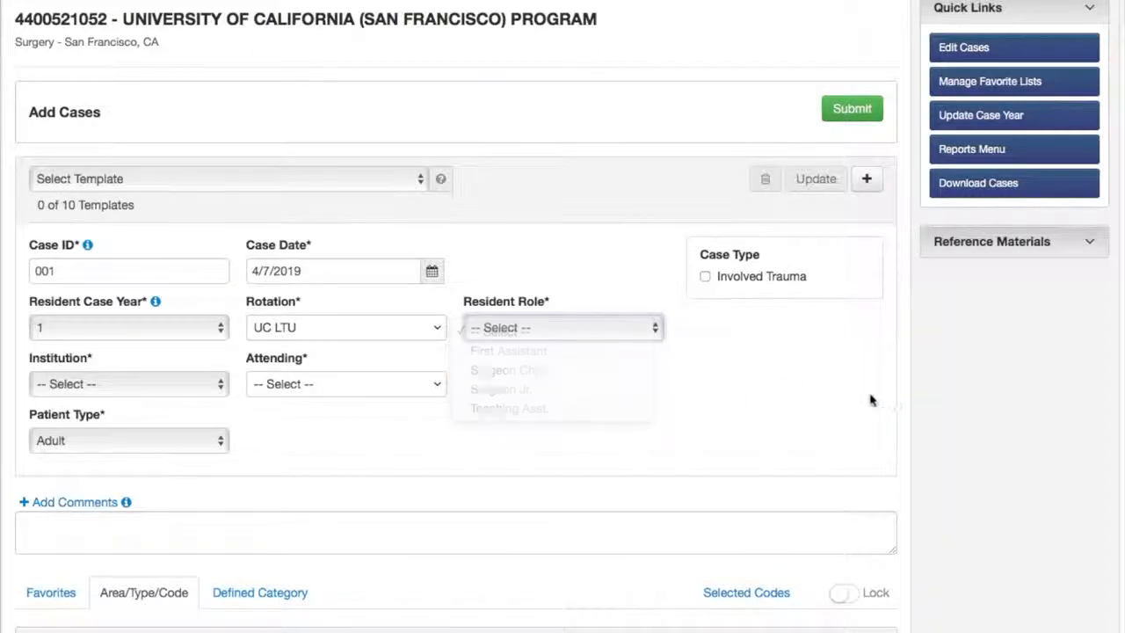
click(219, 390)
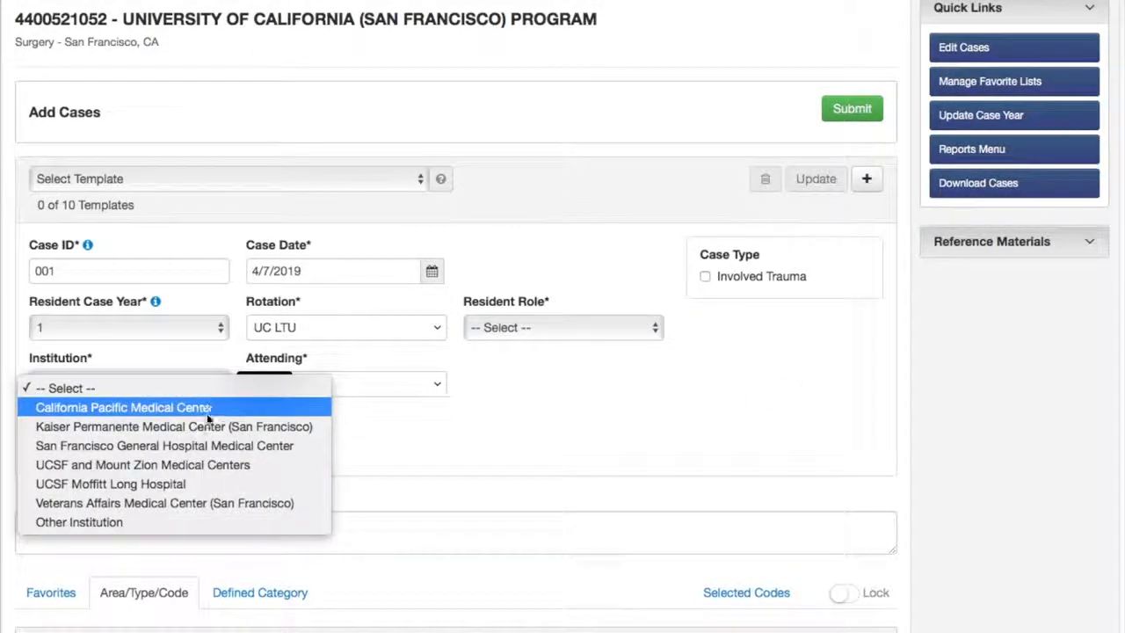
click(197, 483)
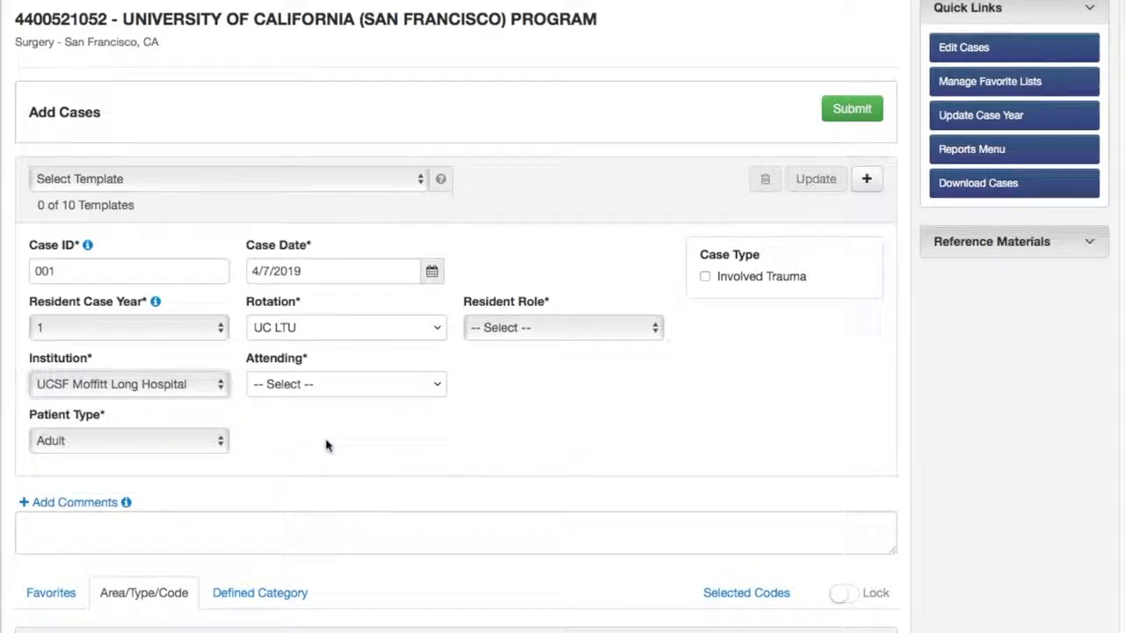
Select the attending surgeon by filtering the attending list with their surname
click(287, 387)
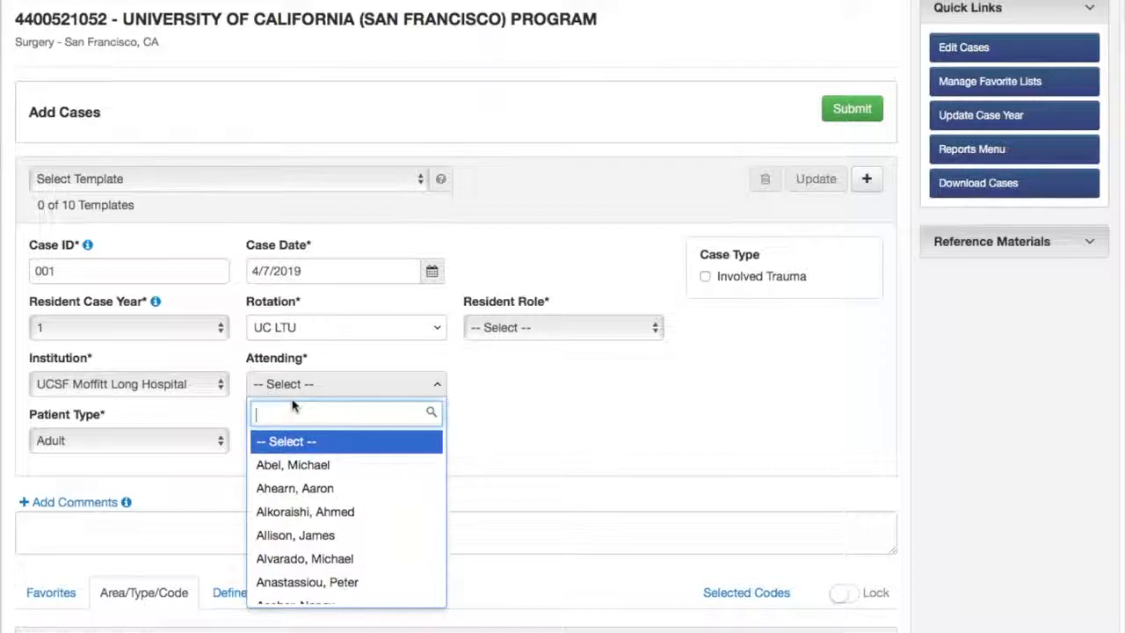
text(roll)
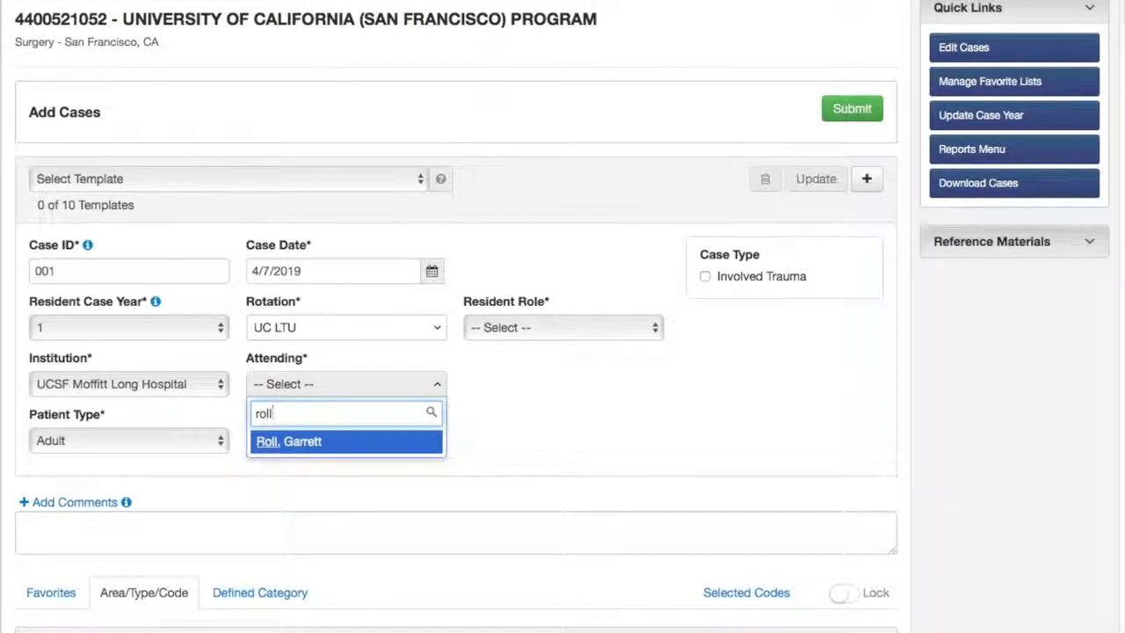
click(309, 442)
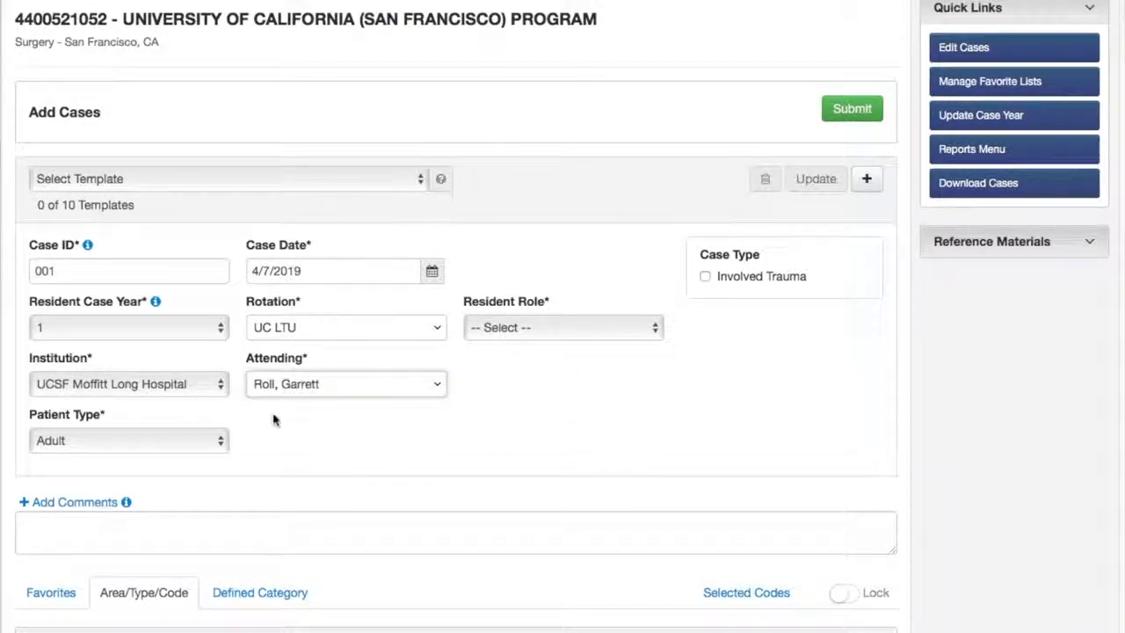
click(216, 438)
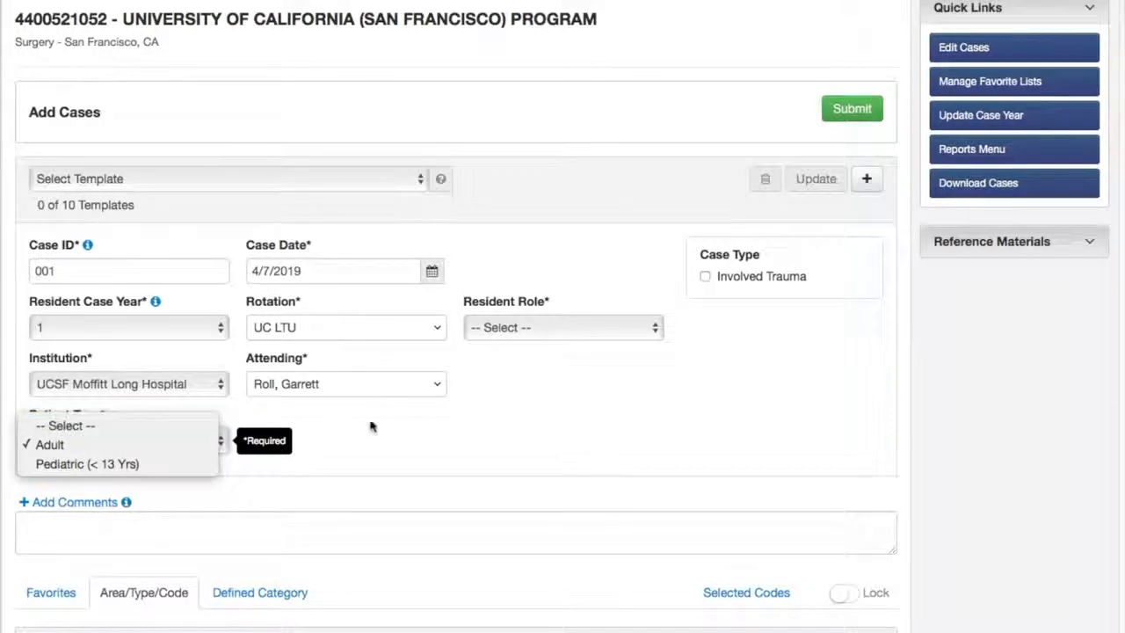
click(444, 437)
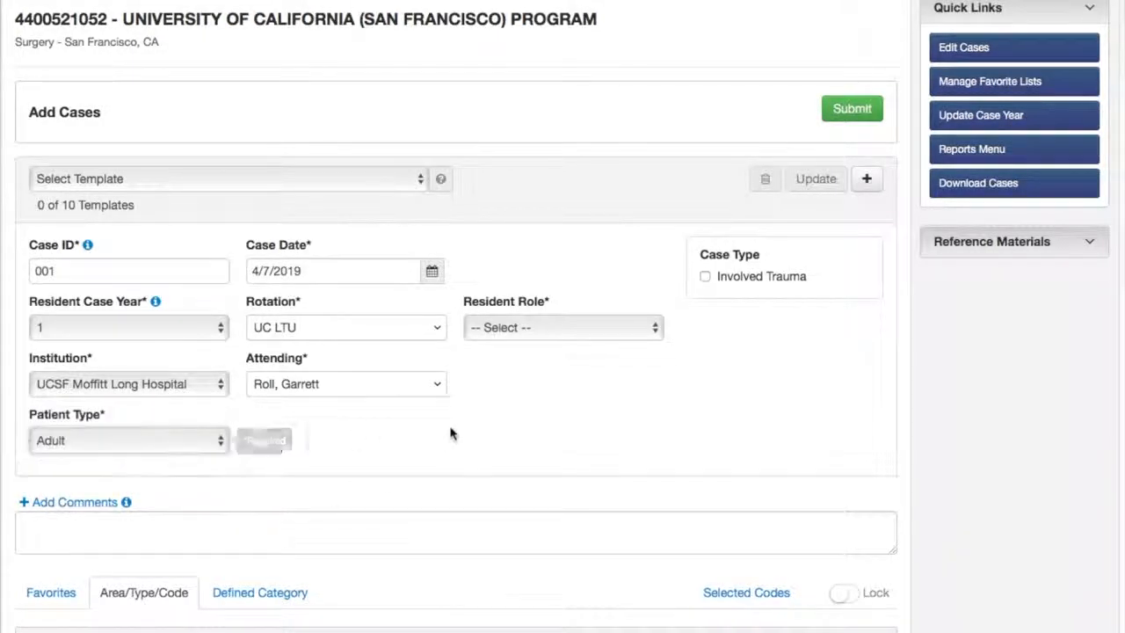
Add the comment "Liver biopsy wedge, segment 6." to the case
click(307, 522)
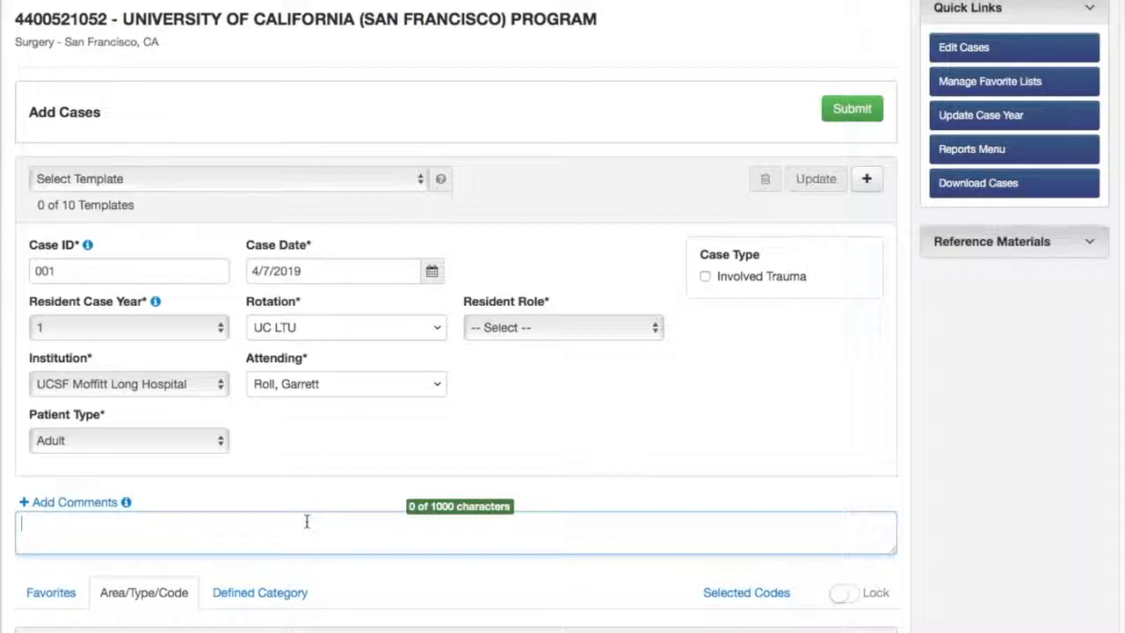
text(ver biops)
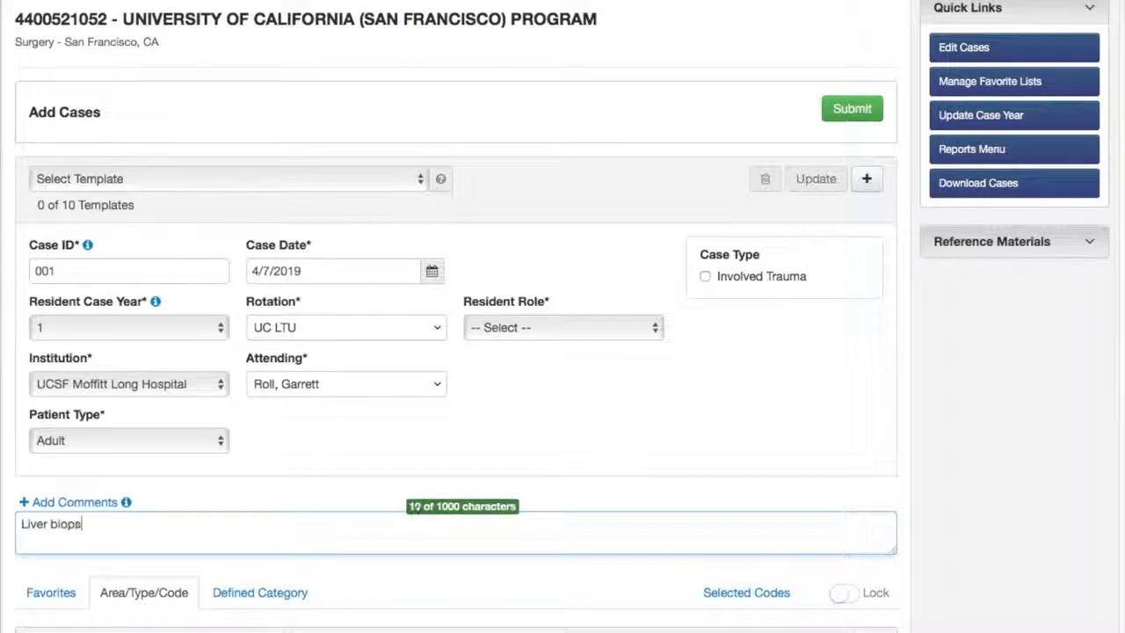
text(y wedge )
text( segment 6.)
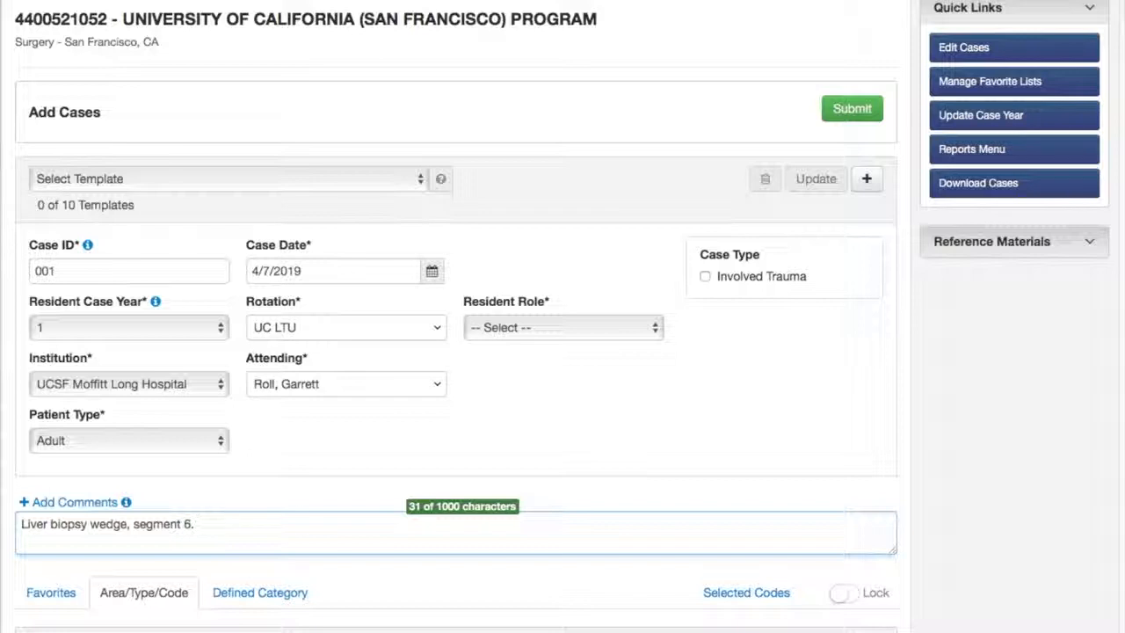
click(341, 492)
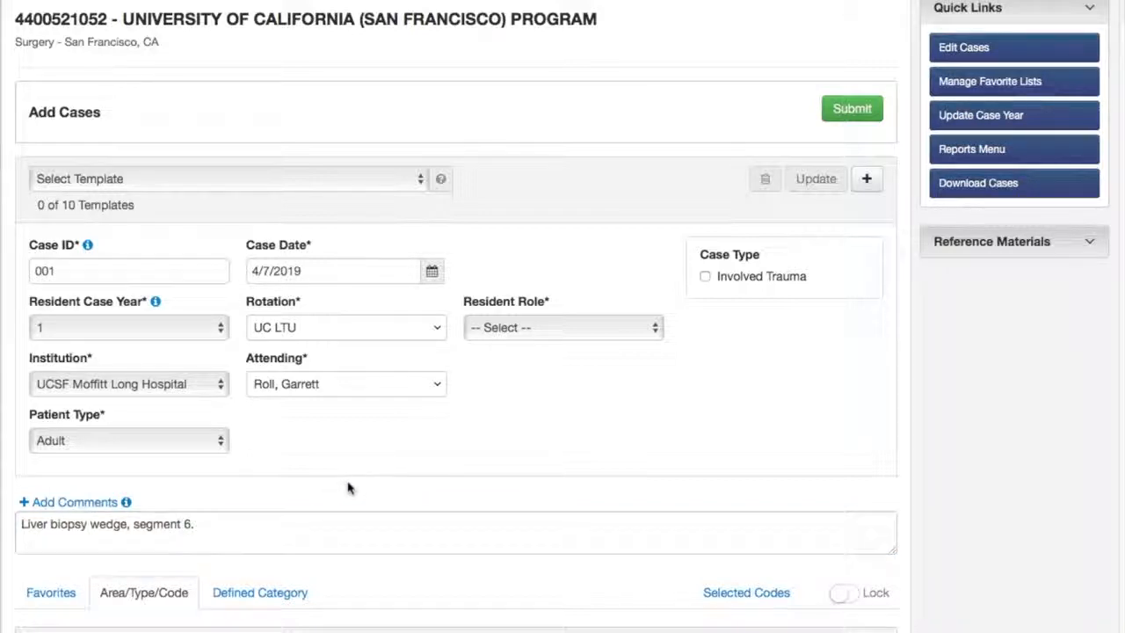
Search procedure codes for "Wedge liver" and add code 47100, Biopsy of liver, wedge, to the case
scroll(340, 489, down, 1)
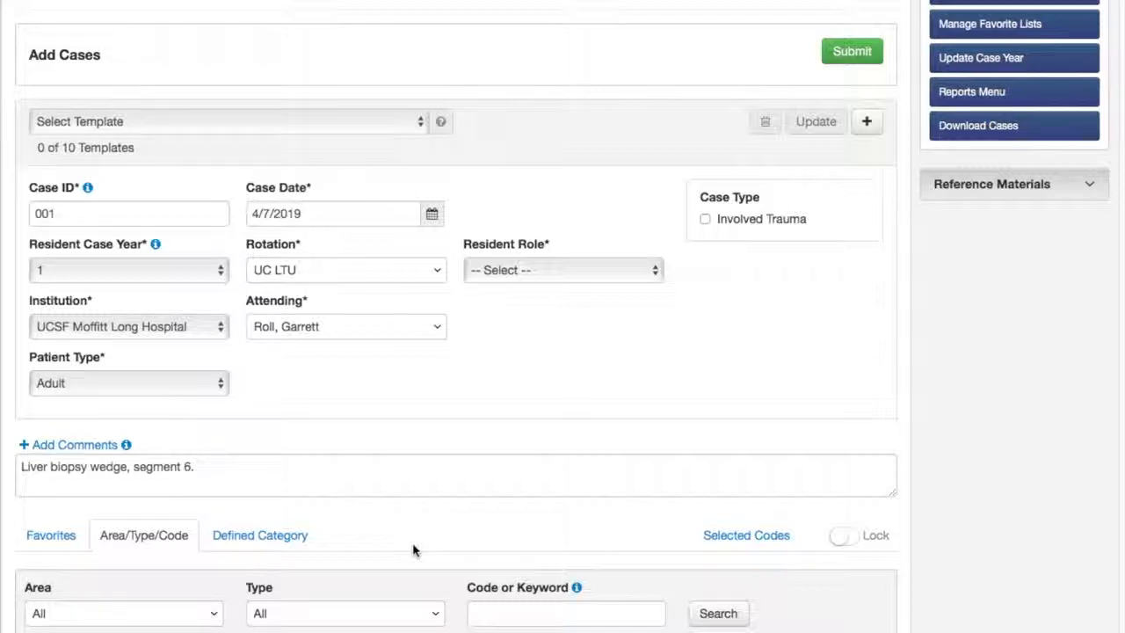
click(505, 607)
text(Wep)
key(BackSpace)
text(dge )
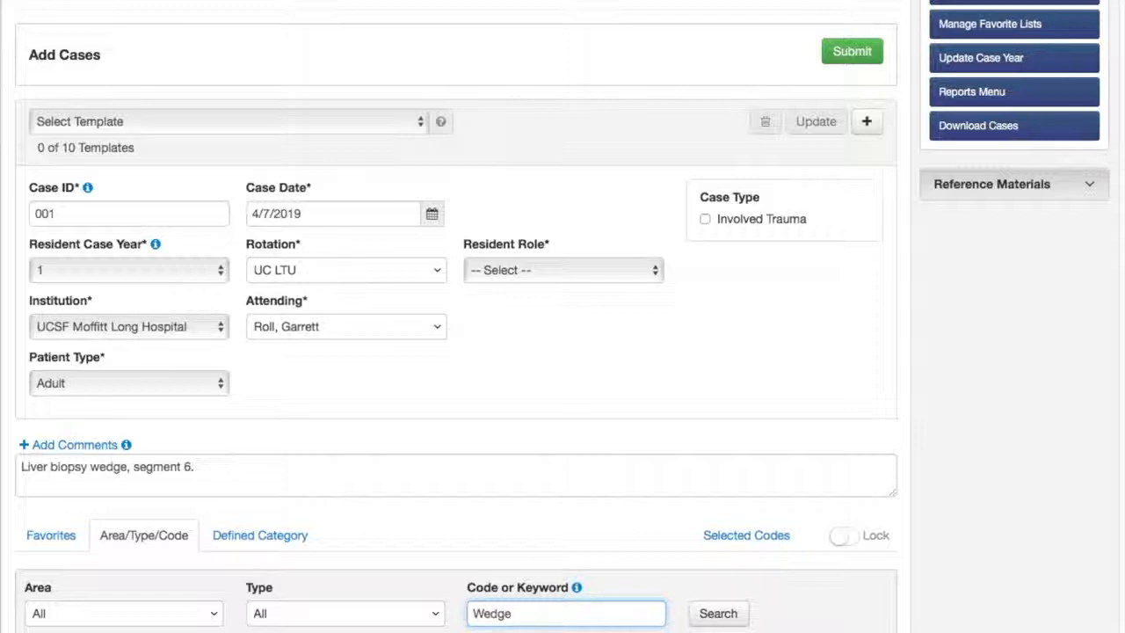
text(liver)
key(Return)
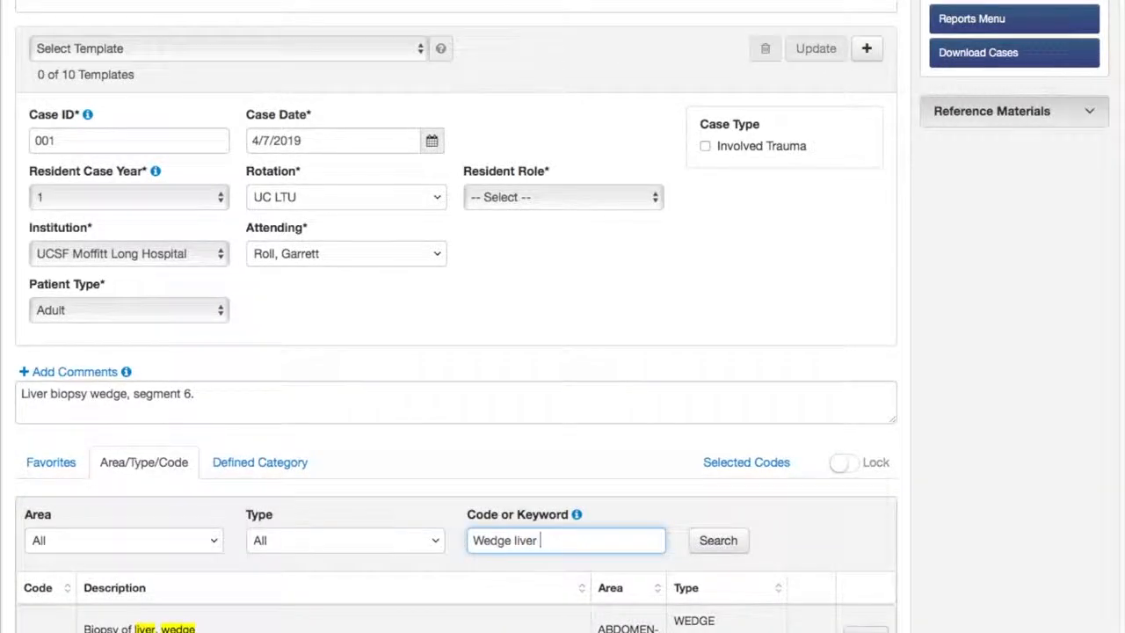
click(866, 630)
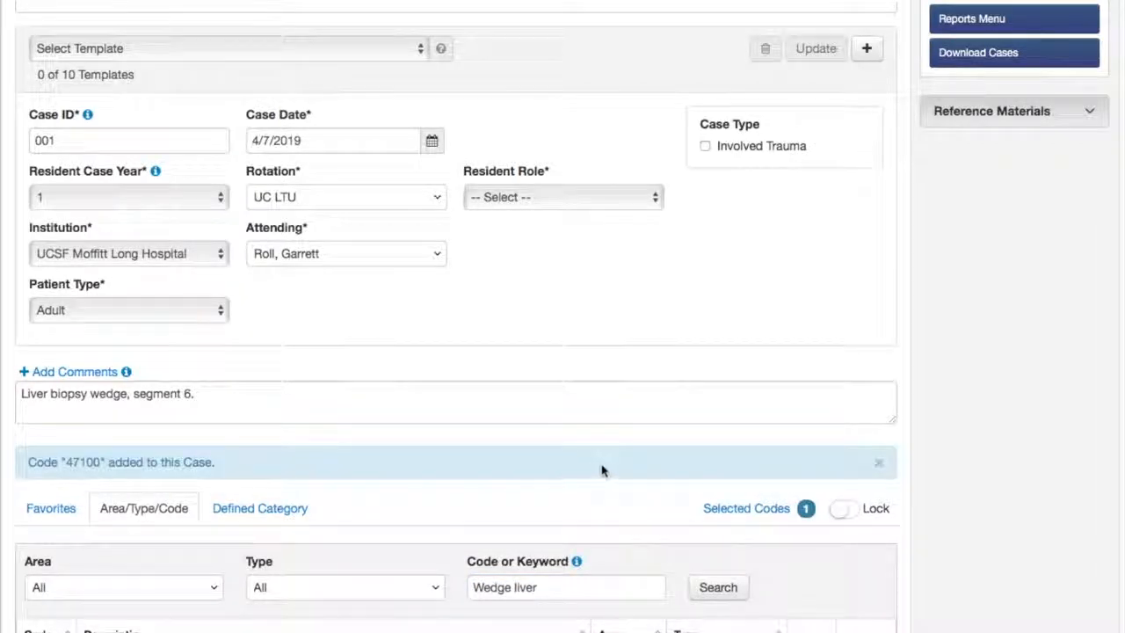
Add code 88307, the Level V surgical pathology code, from the same search results
scroll(608, 471, up, 1)
scroll(612, 472, down, 2)
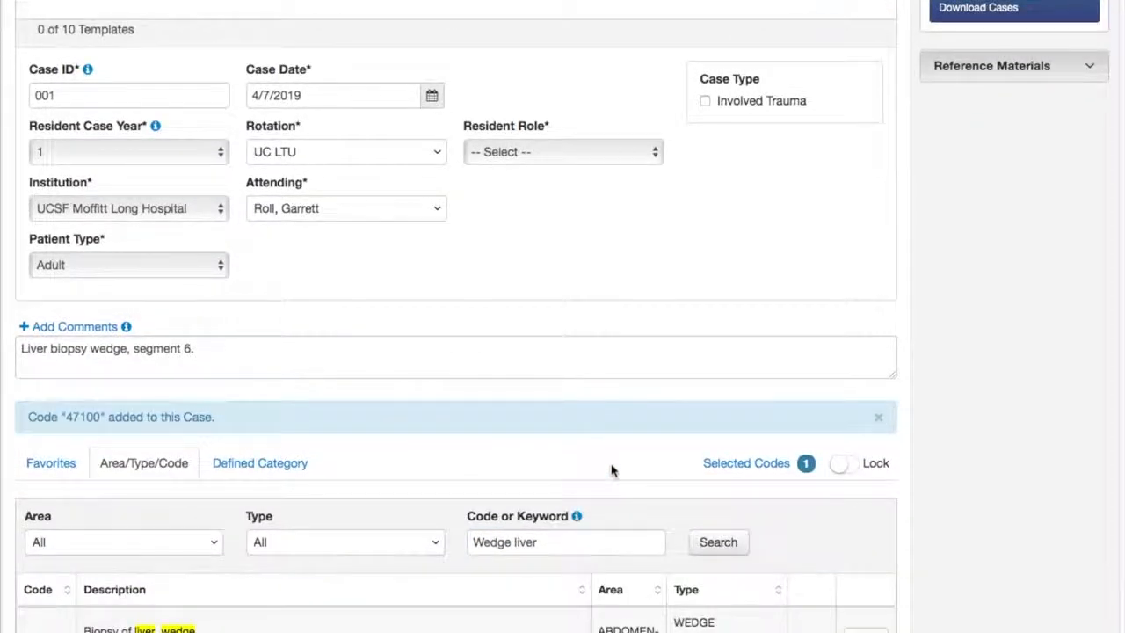
scroll(612, 468, down, 1)
scroll(615, 469, up, 2)
scroll(615, 466, up, 1)
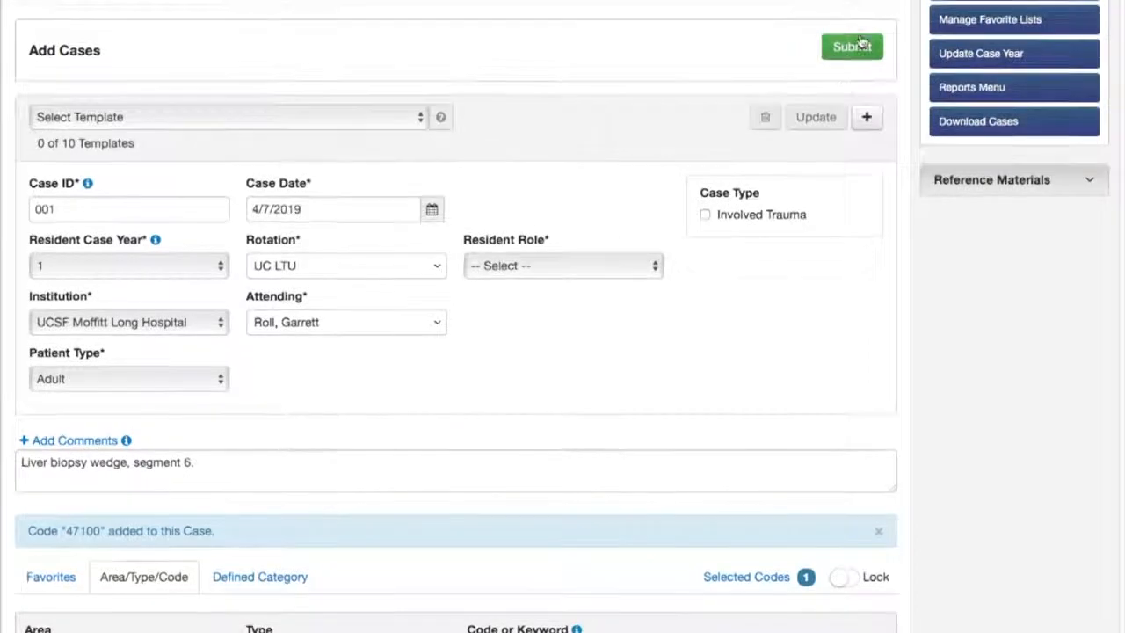
scroll(774, 219, down, 1)
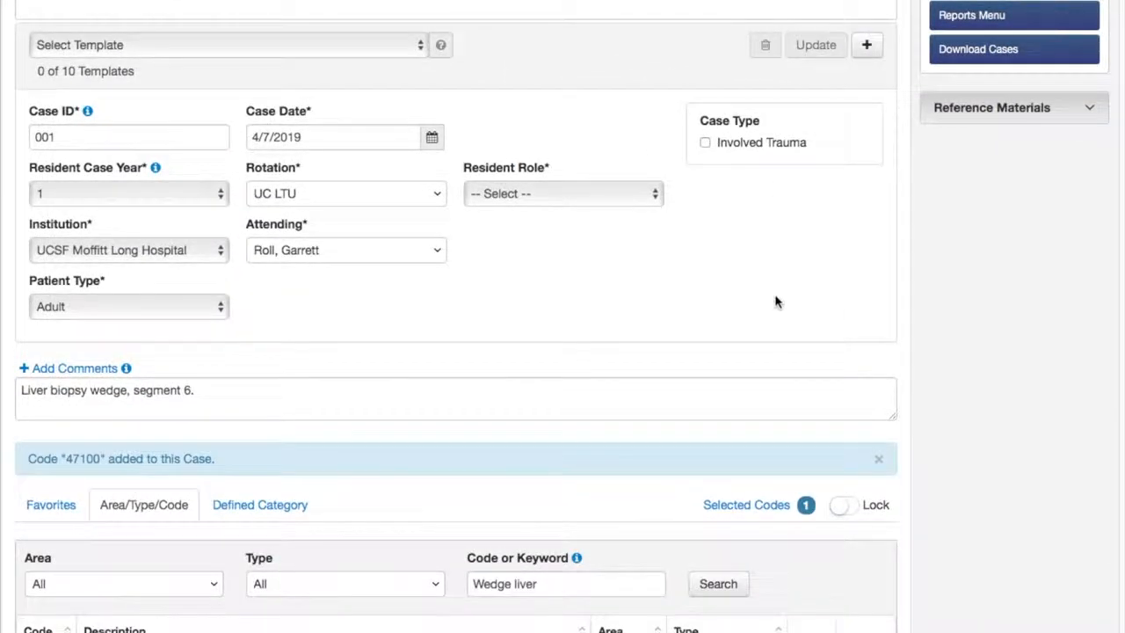
scroll(777, 304, down, 1)
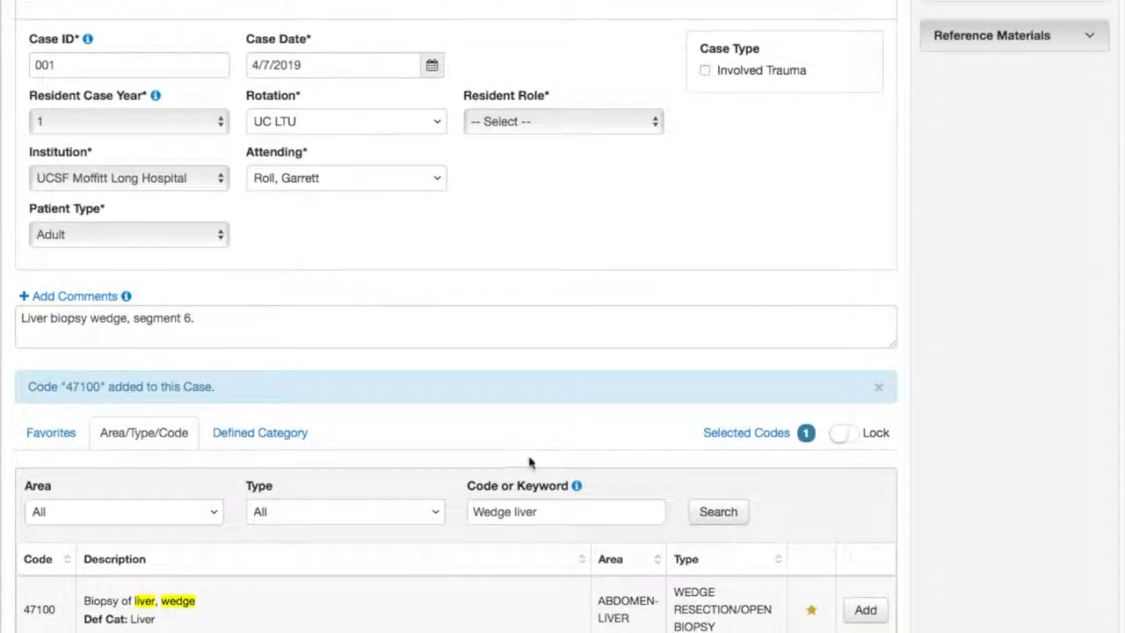
scroll(542, 454, down, 2)
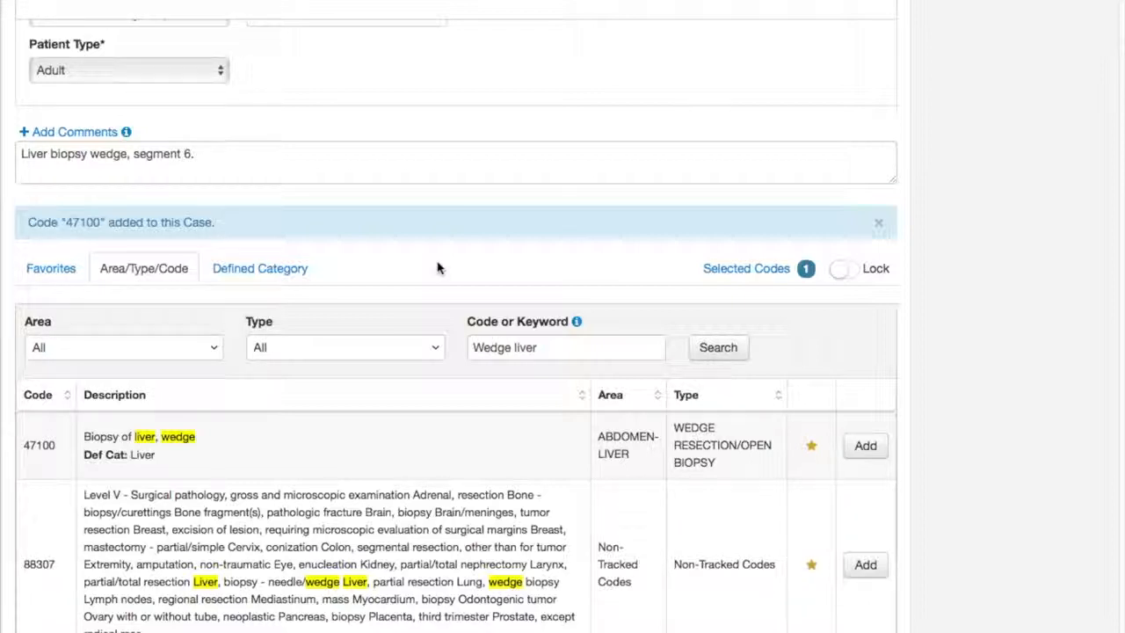
click(866, 564)
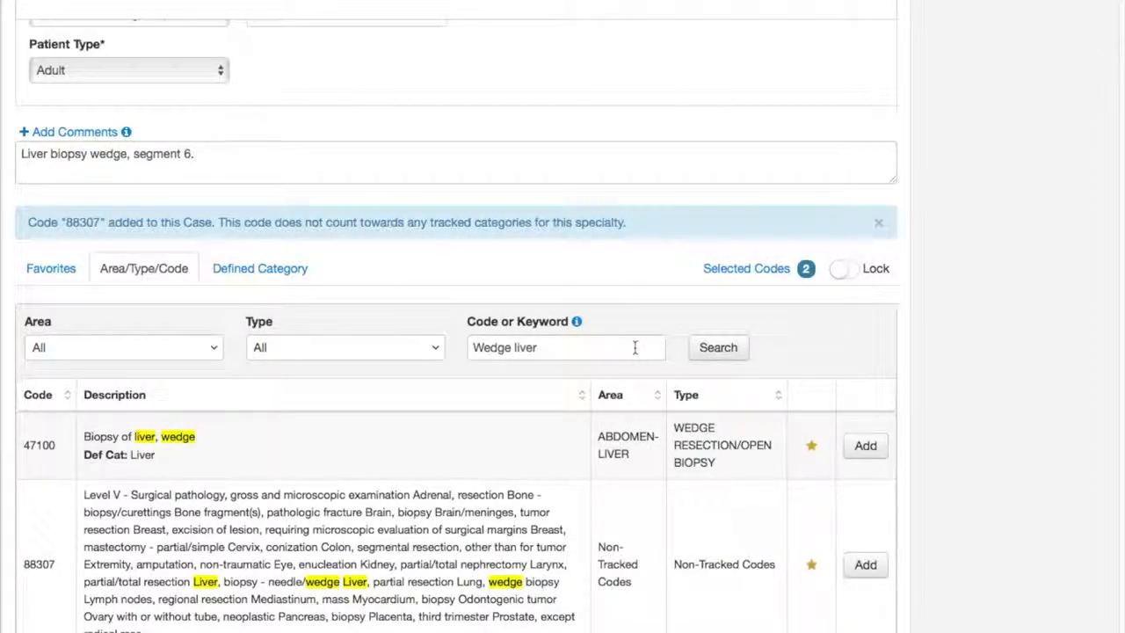
Search procedure codes for "liver biopsy" instead
scroll(640, 349, up, 1)
click(603, 378)
key(BackSpace)
key(BackSpace)
key(BackSpace)
key(BackSpace)
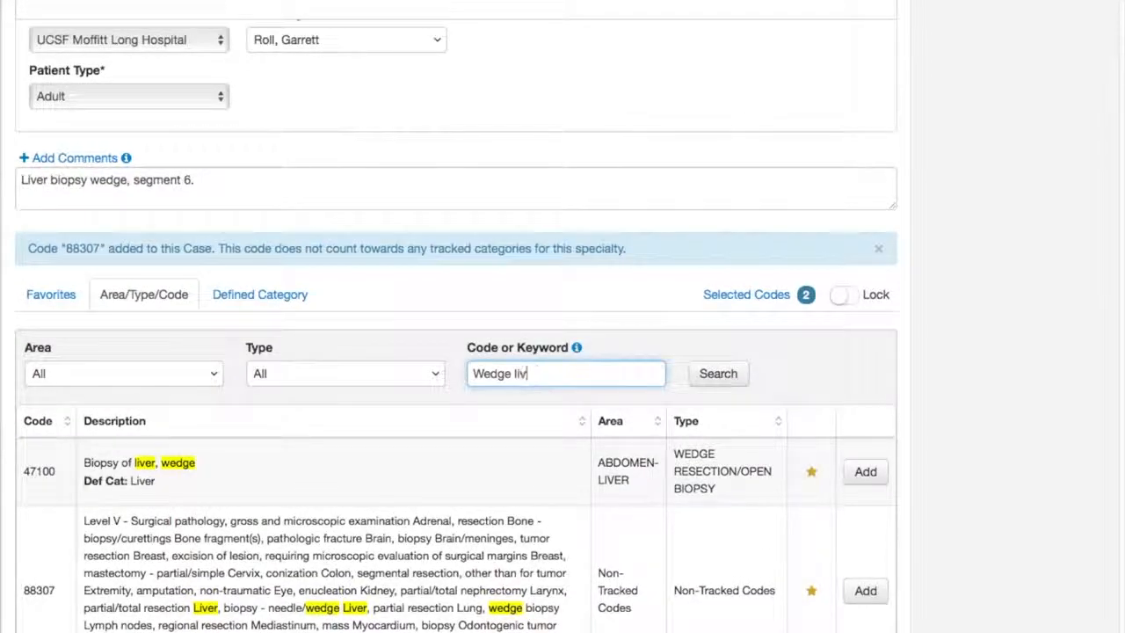
key(BackSpace)
key(BackSpace)
key(BackSpace)
key(BackSpace)
key(BackSpace)
key(BackSpace)
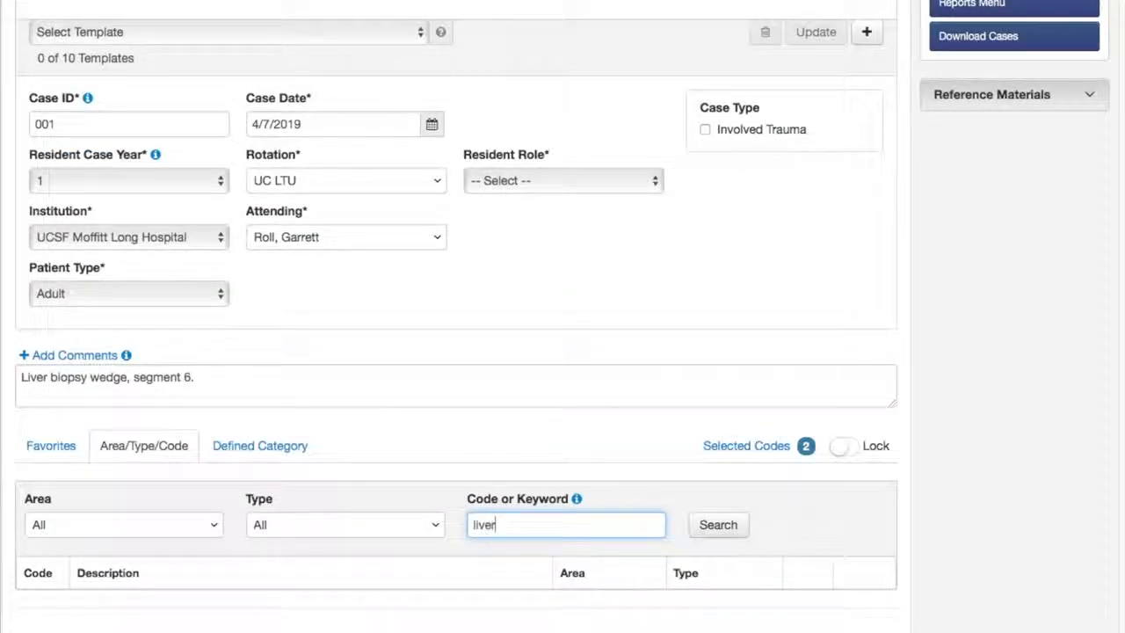
text(liver)
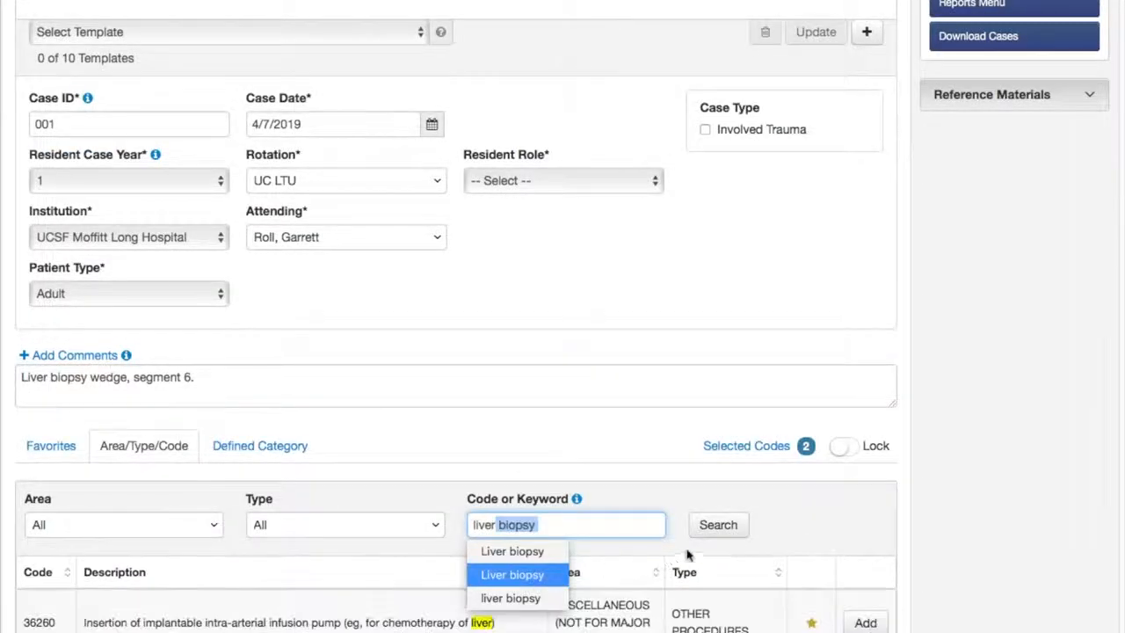
click(593, 526)
Add code 47700, exploration for congenital atresia of bile ducts, from the liver biopsy results
scroll(638, 510, down, 2)
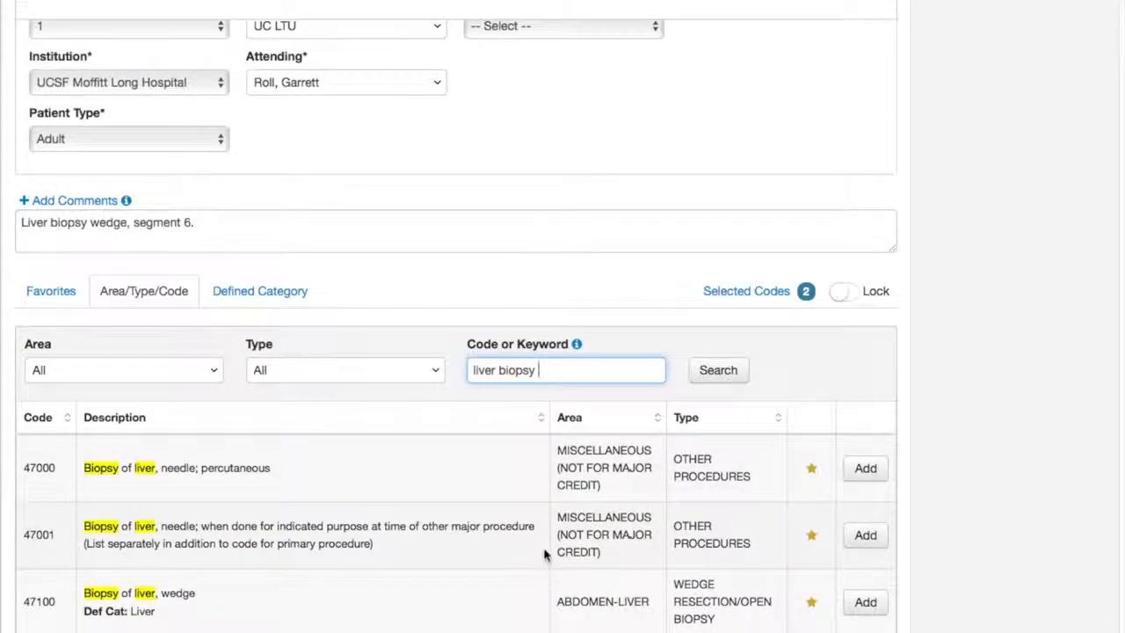
scroll(520, 563, down, 2)
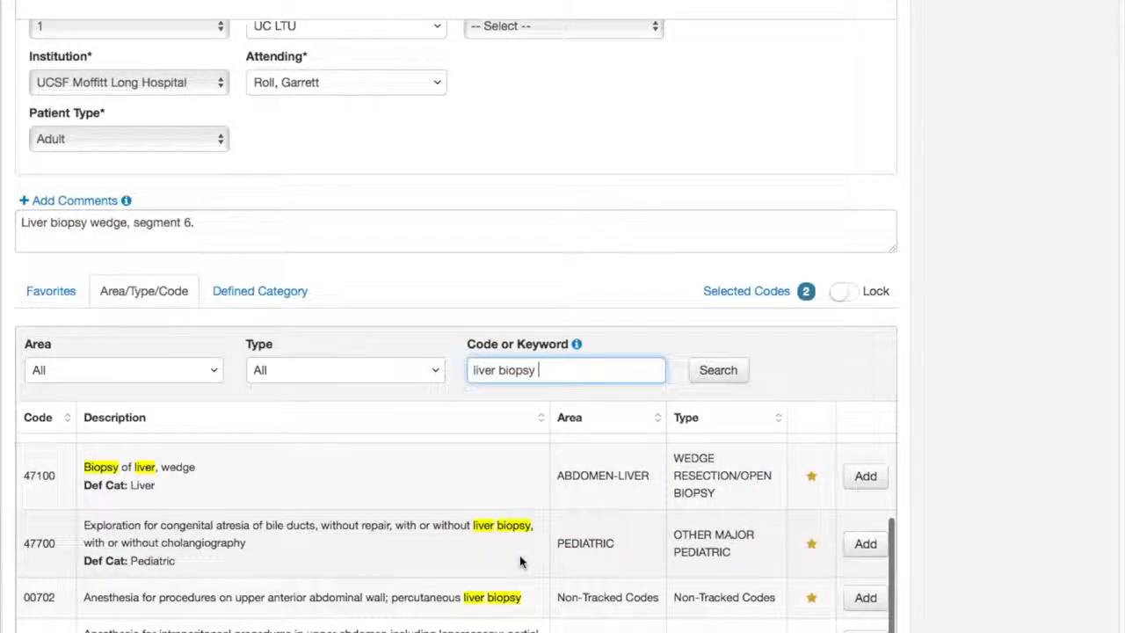
click(870, 547)
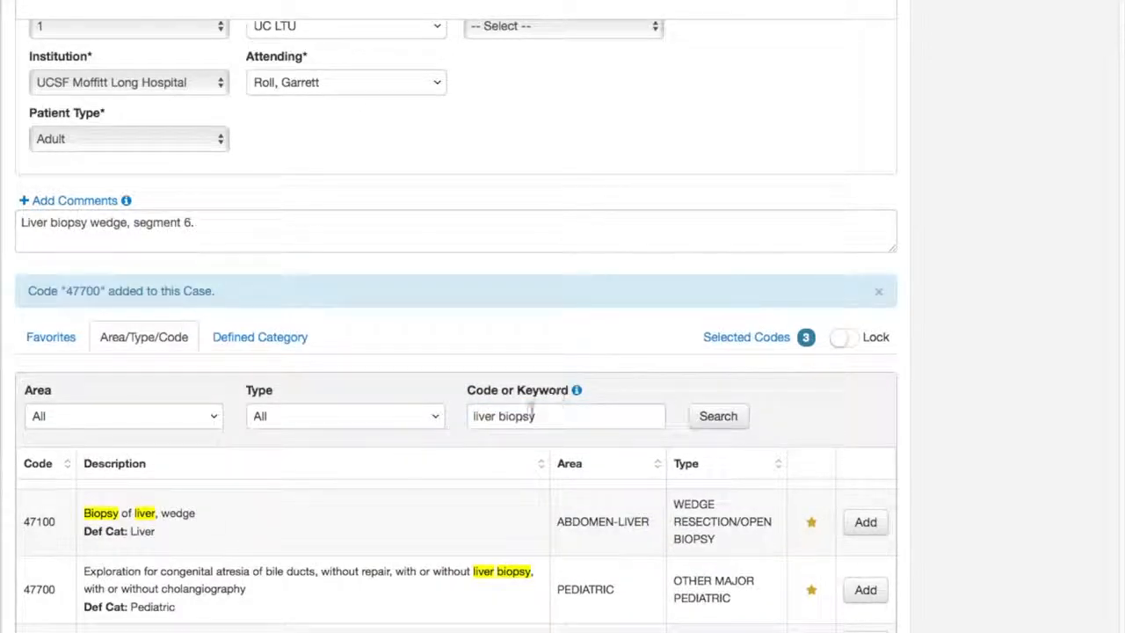
Open the selected codes and mark 47100, Biopsy of liver, wedge, as the primary code
scroll(555, 304, up, 1)
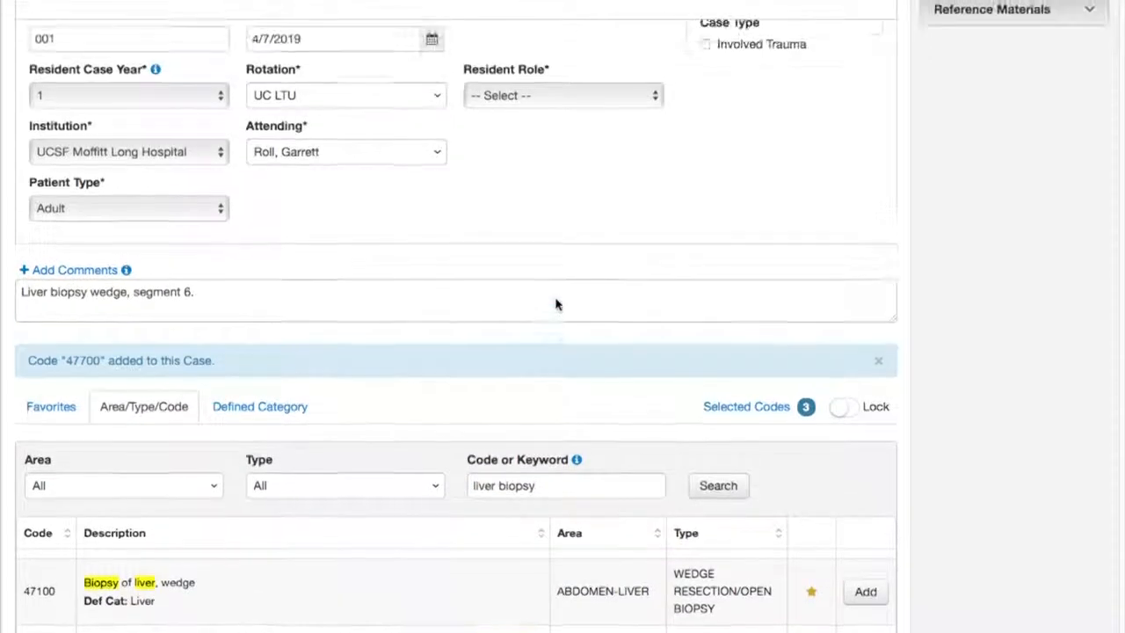
click(708, 406)
scroll(567, 362, down, 1)
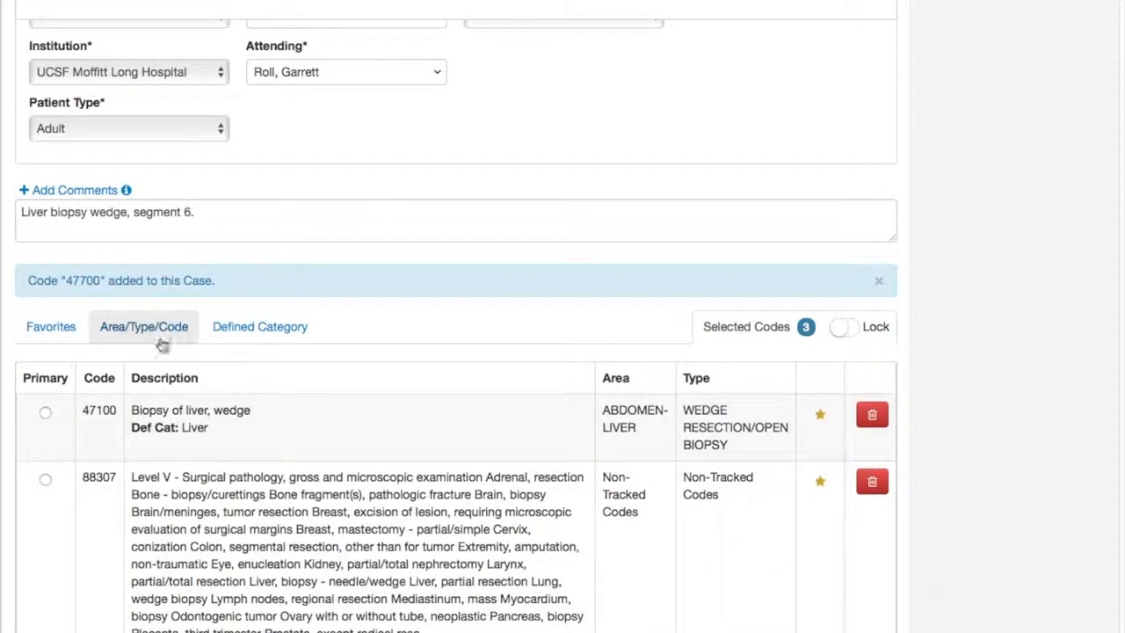
click(45, 411)
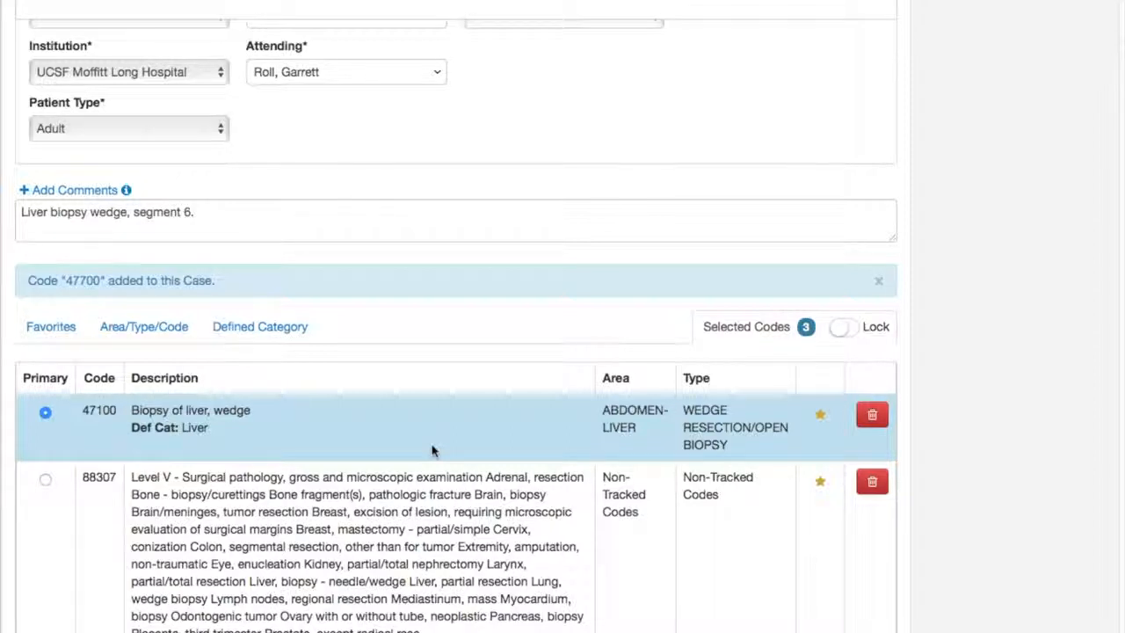
Save the current case settings as a new template named "Liver transplant"
scroll(431, 448, up, 5)
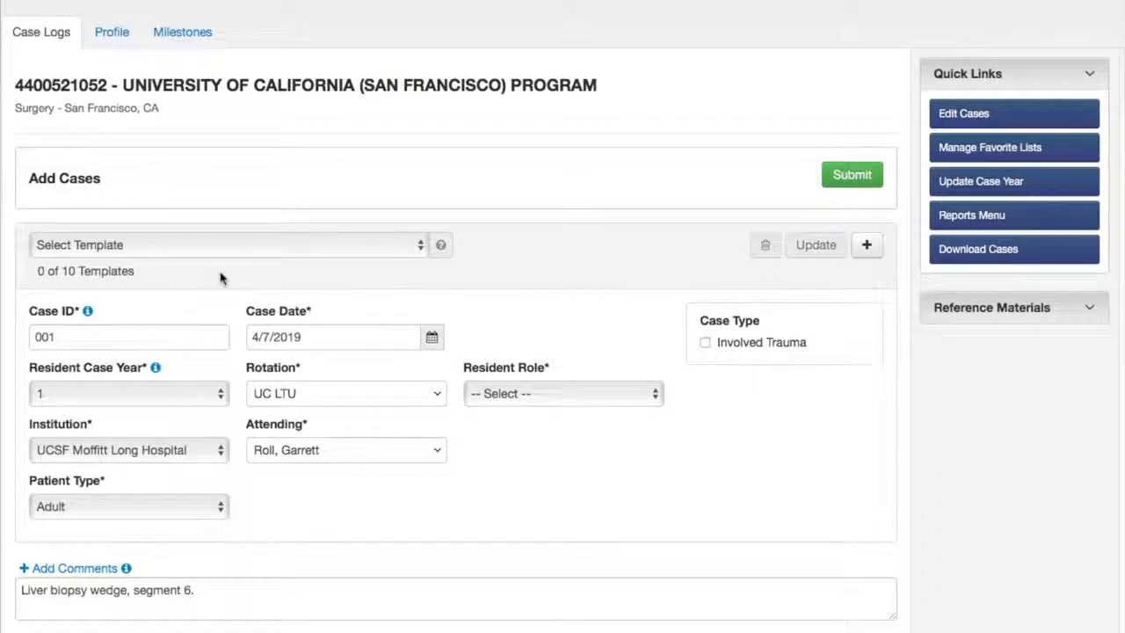
click(871, 246)
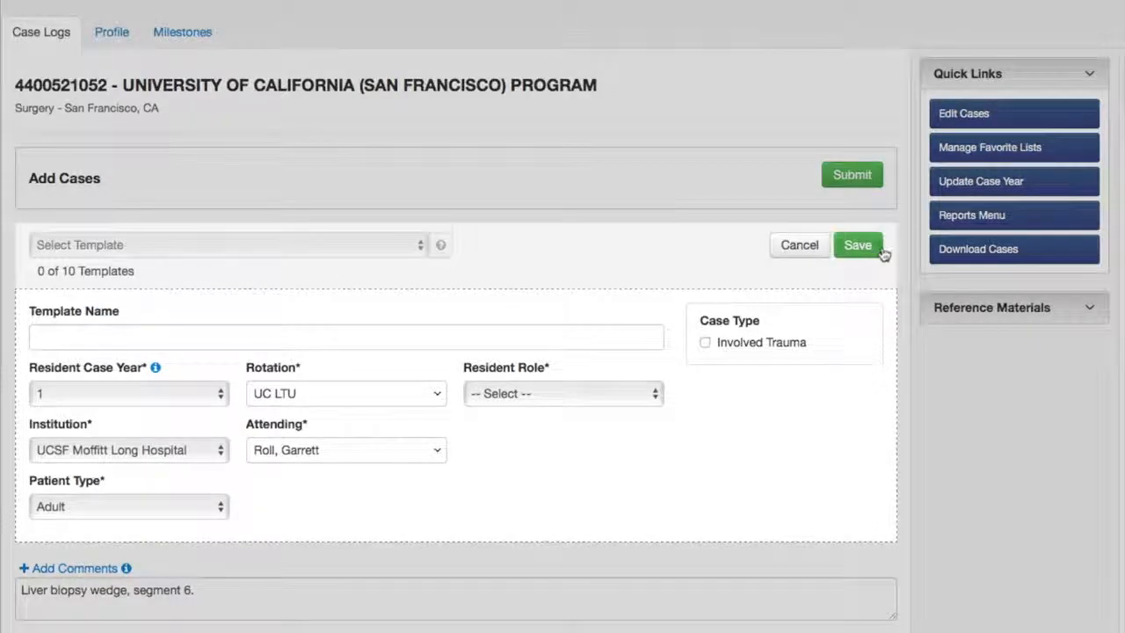
click(203, 341)
text(Liver tra)
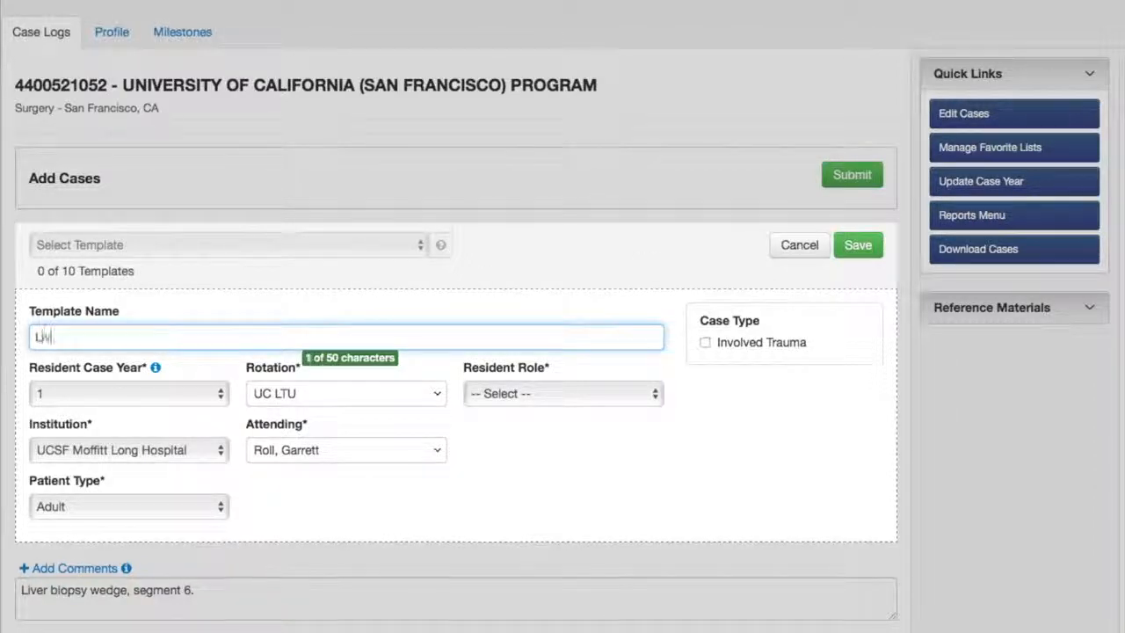
text(nsplant)
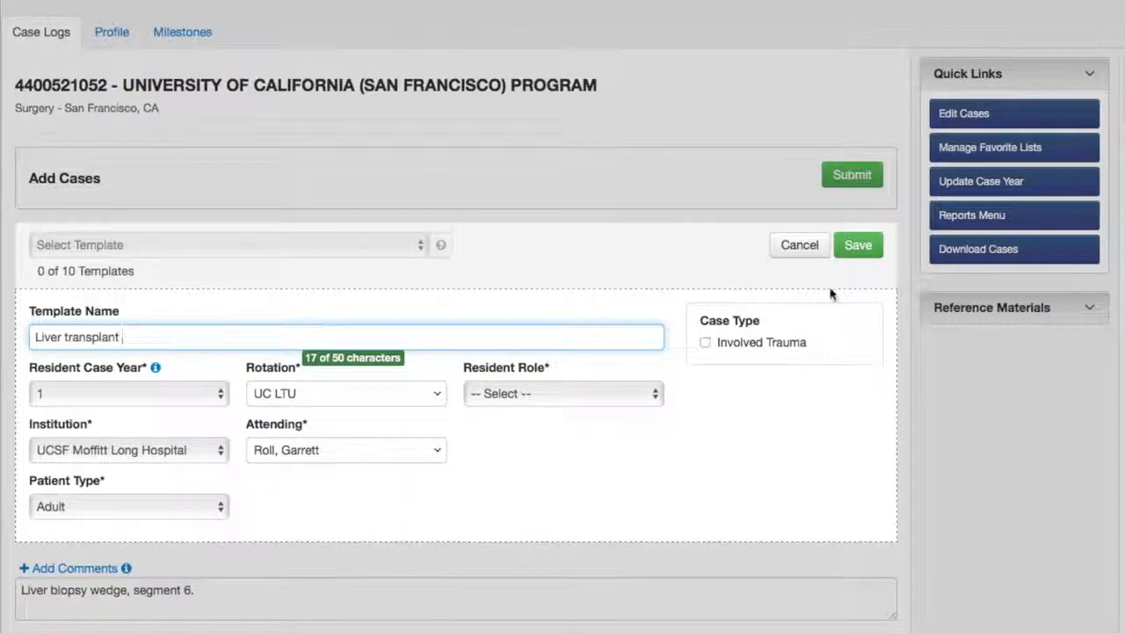
click(865, 253)
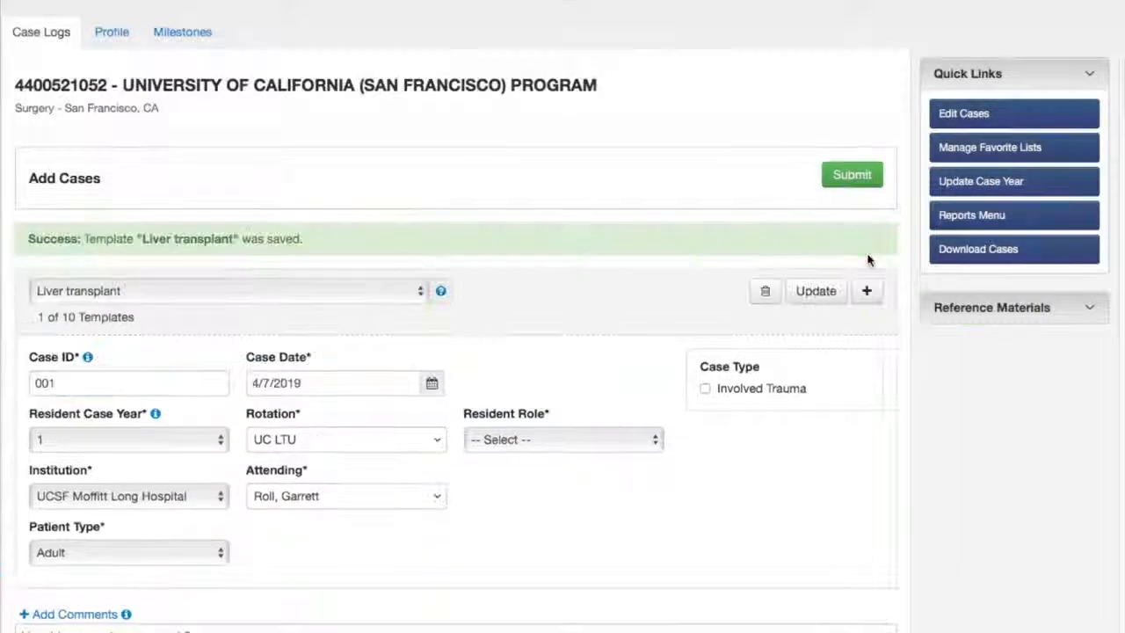
Select the Liver transplant template and try to submit the case
click(373, 291)
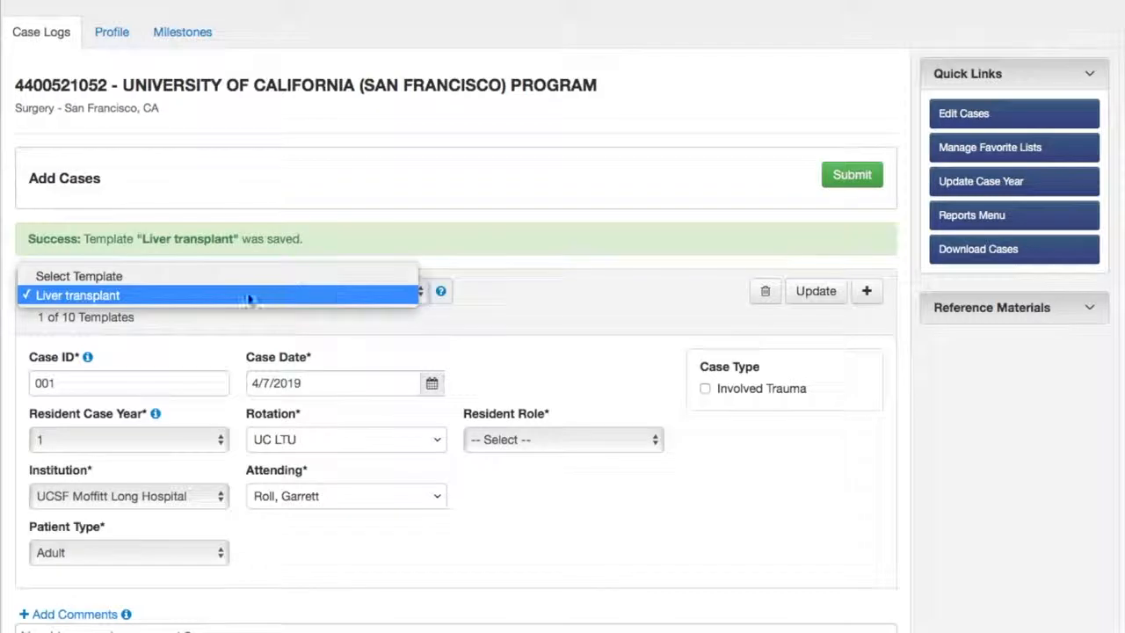
click(247, 296)
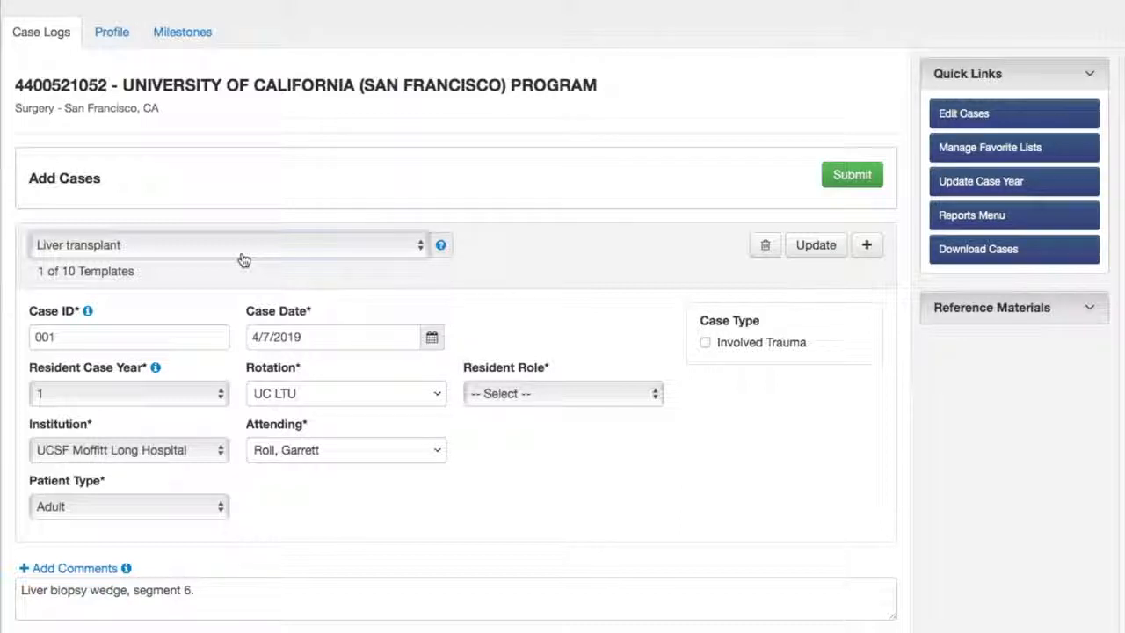
click(849, 175)
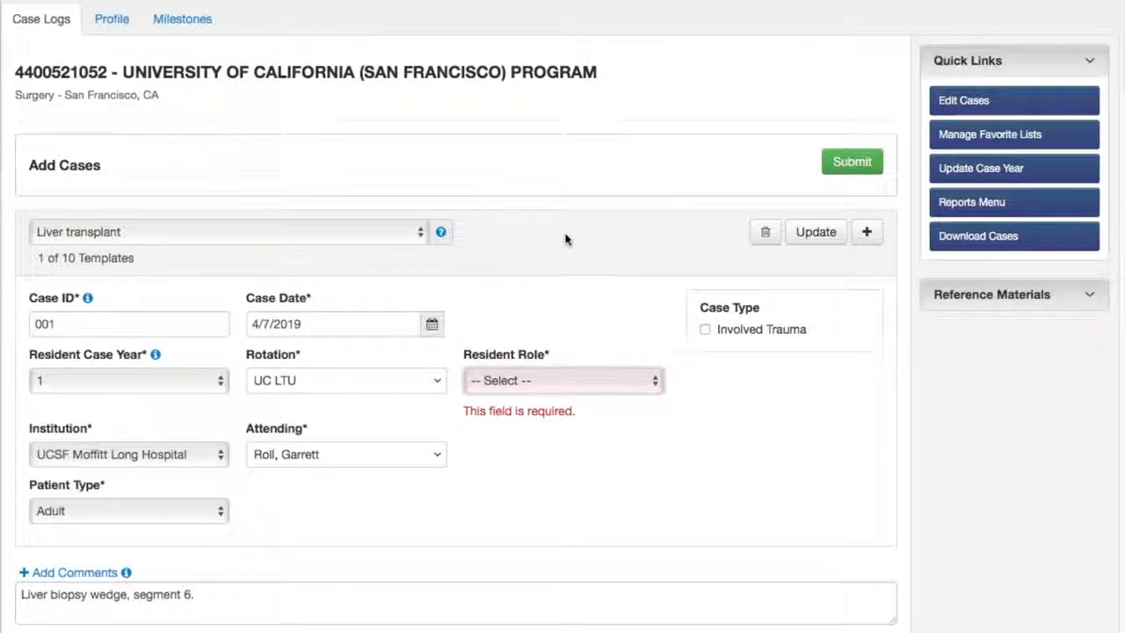
Set the resident role to First Assistant and submit the case
click(566, 380)
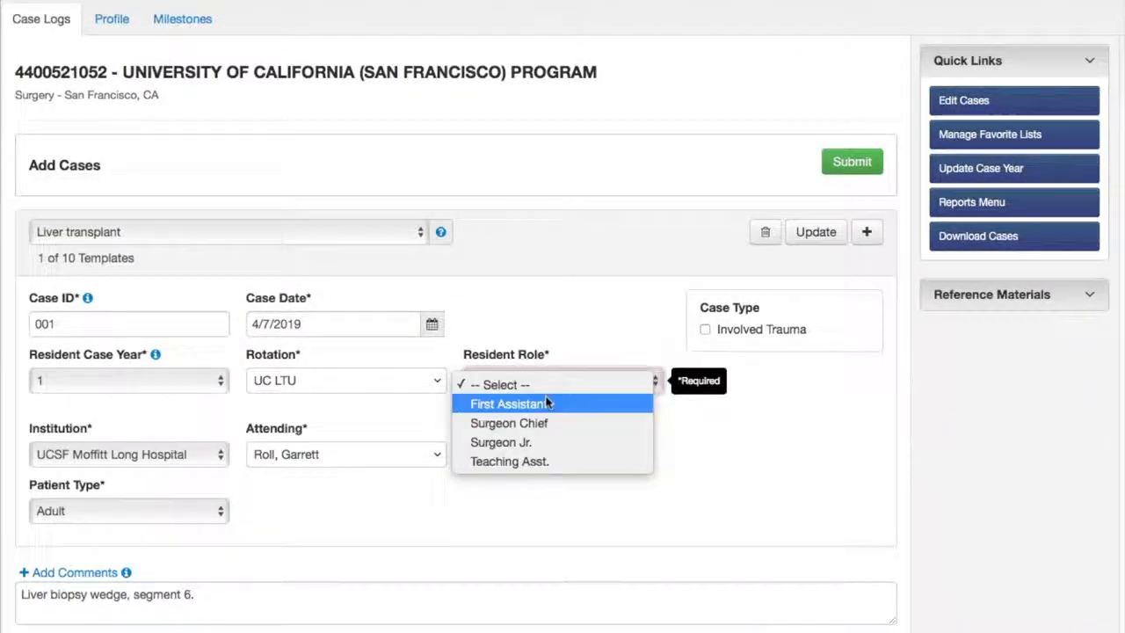
click(548, 402)
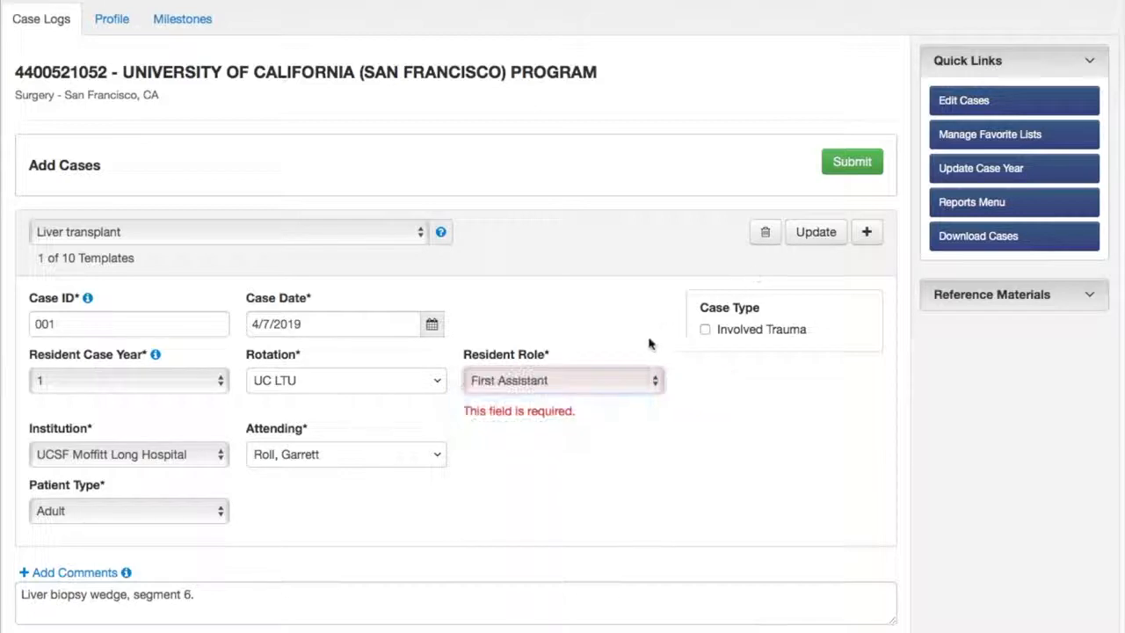
click(852, 164)
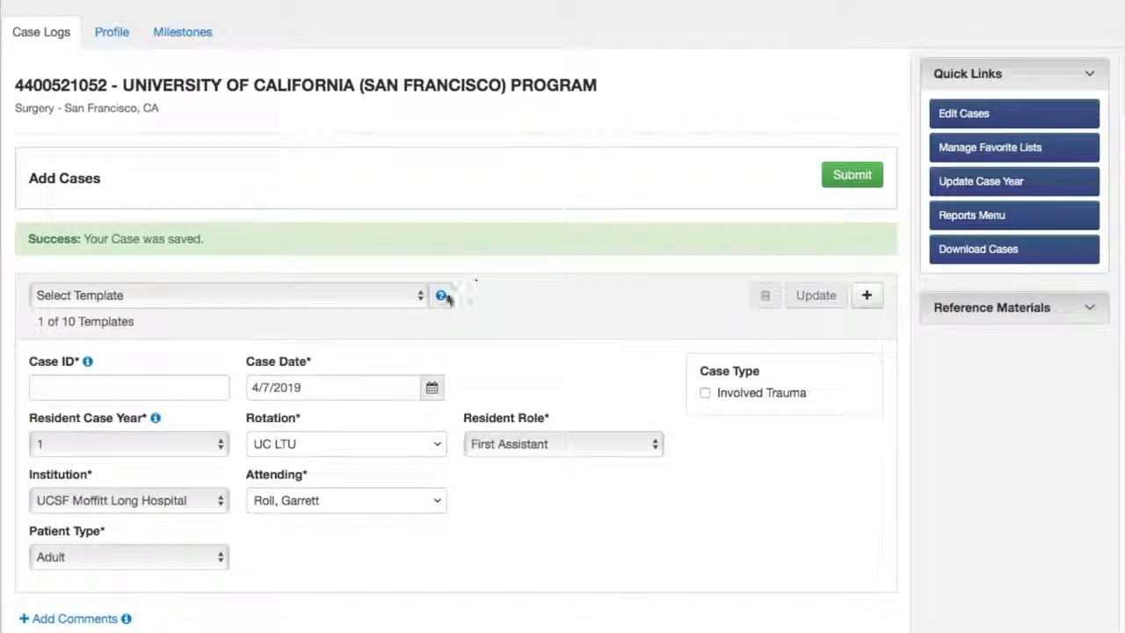
Apply the Liver transplant template to the new blank case form
click(402, 295)
click(338, 316)
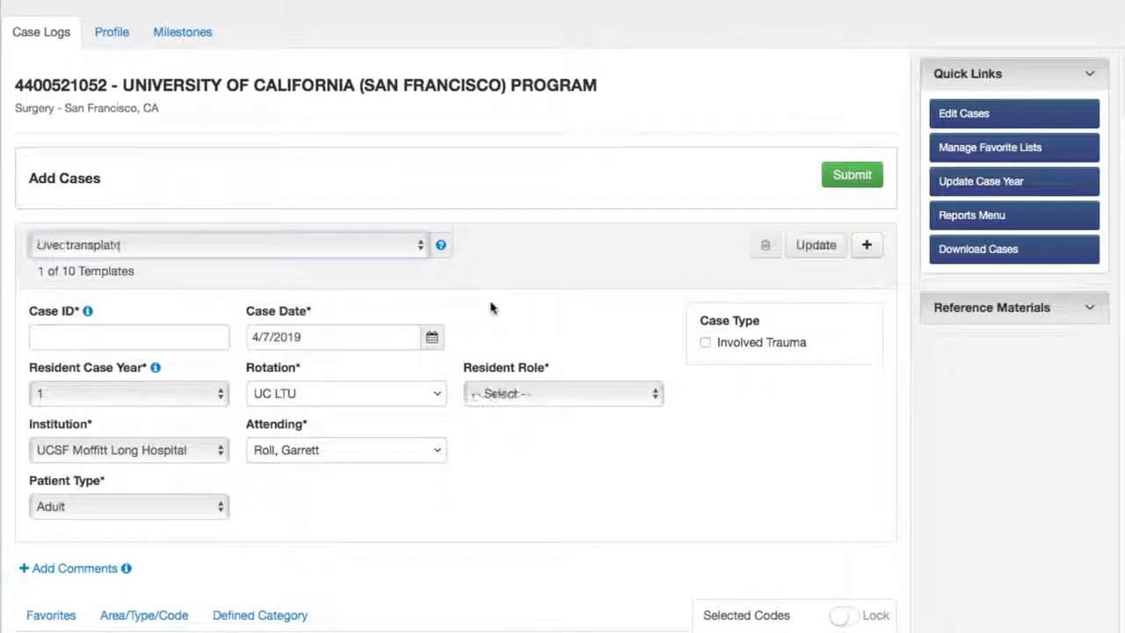